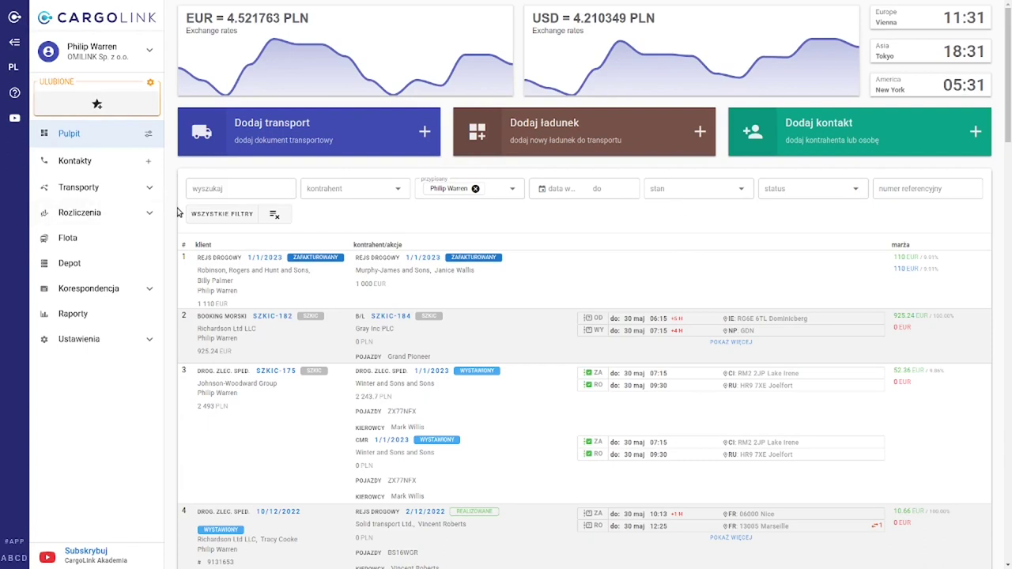
Open the list of cash desk operations in the settlements section, and the help options
{"action": "left_click", "coordinate": [156, 216]}
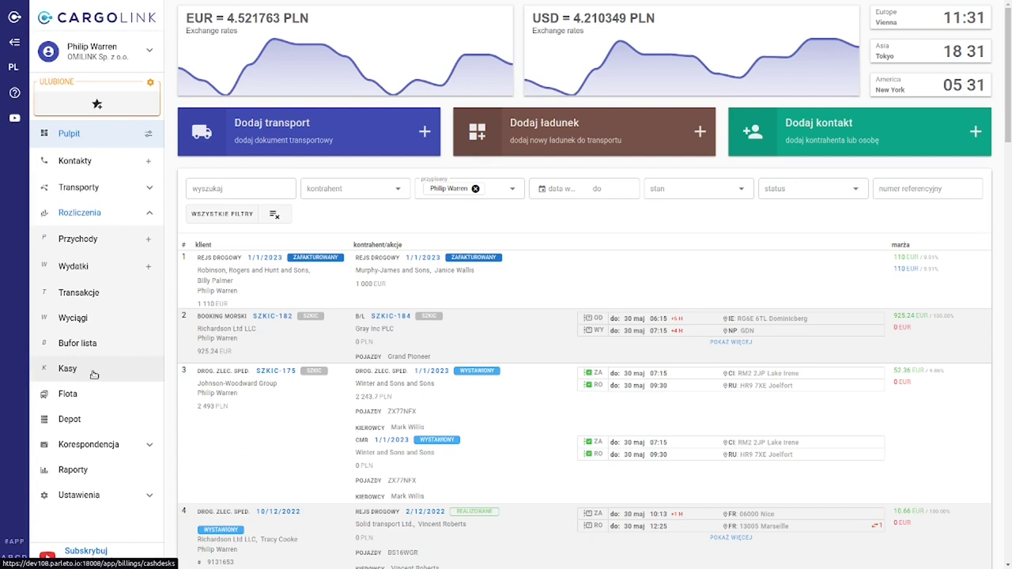
{"action": "left_click", "coordinate": [93, 374]}
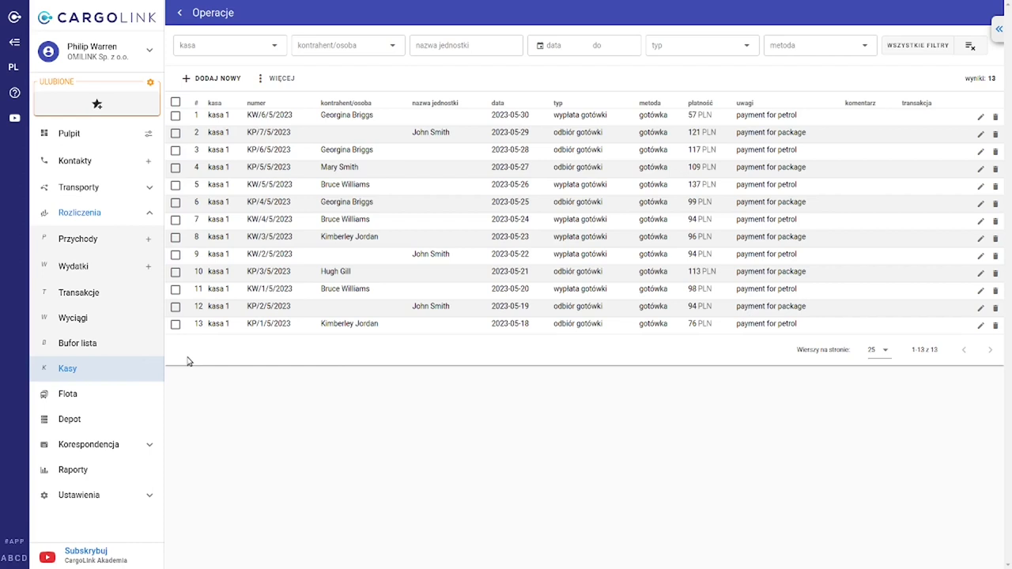
{"action": "left_click", "coordinate": [14, 92]}
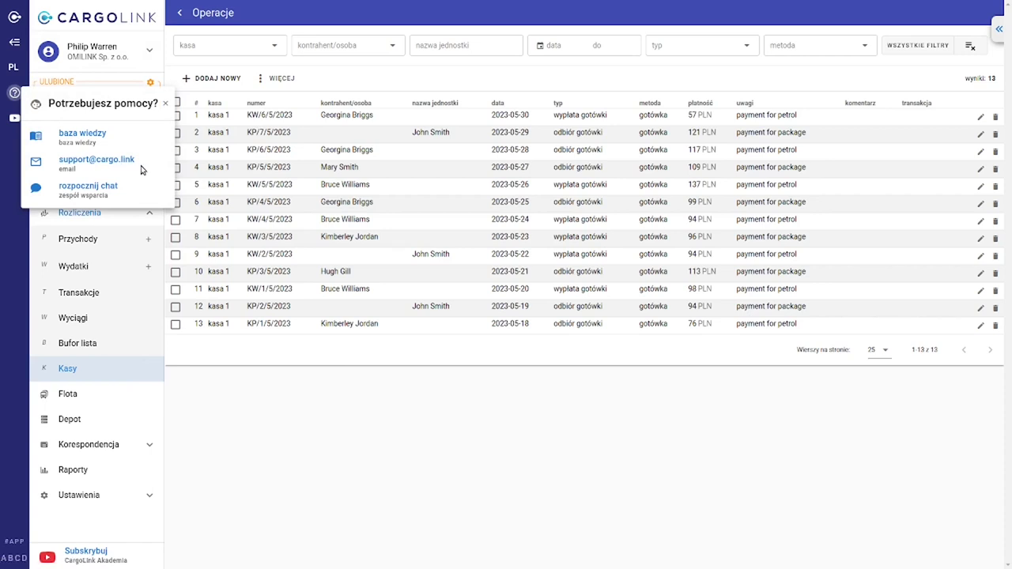
Create a cash desk named "kasa 2" with an opening balance of 1000 EUR in the cash desk settings
{"action": "left_click", "coordinate": [108, 494]}
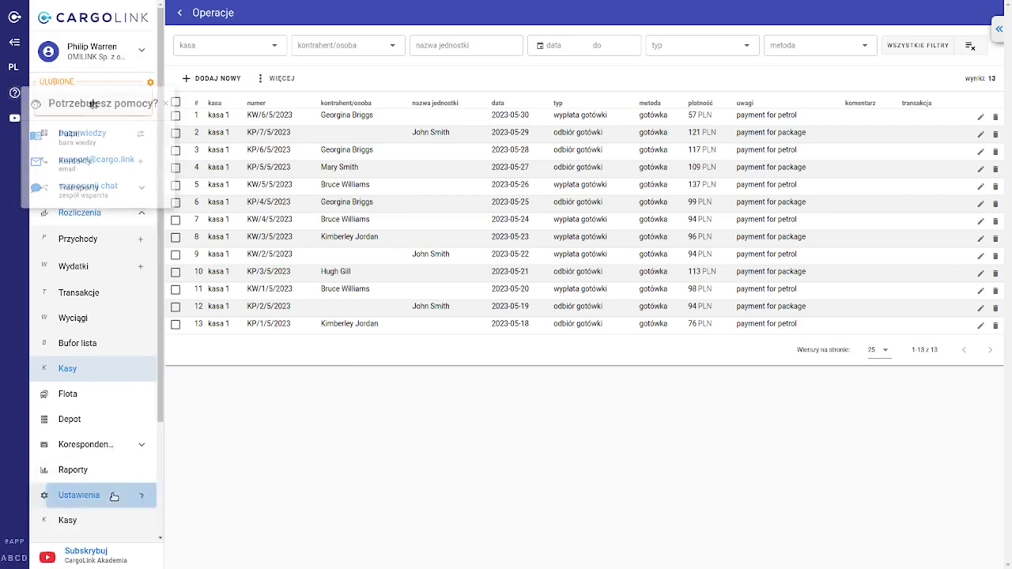
{"action": "scroll", "coordinate": [112, 482], "scroll_direction": "down", "scroll_amount": 2}
{"action": "scroll", "coordinate": [113, 474], "scroll_direction": "down", "scroll_amount": 1}
{"action": "left_click", "coordinate": [79, 338]}
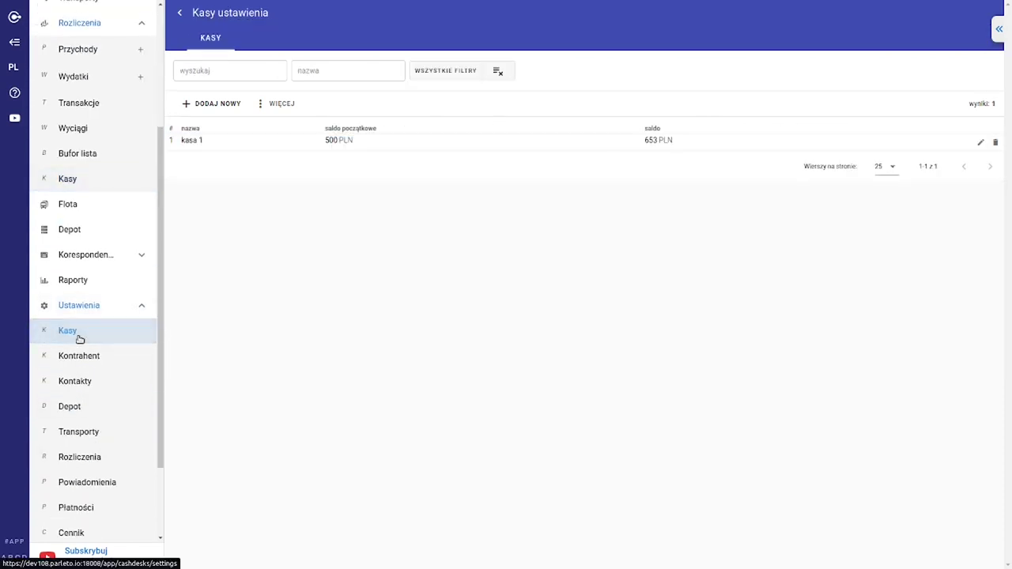
{"action": "left_click", "coordinate": [243, 105]}
{"action": "left_click", "coordinate": [215, 290]}
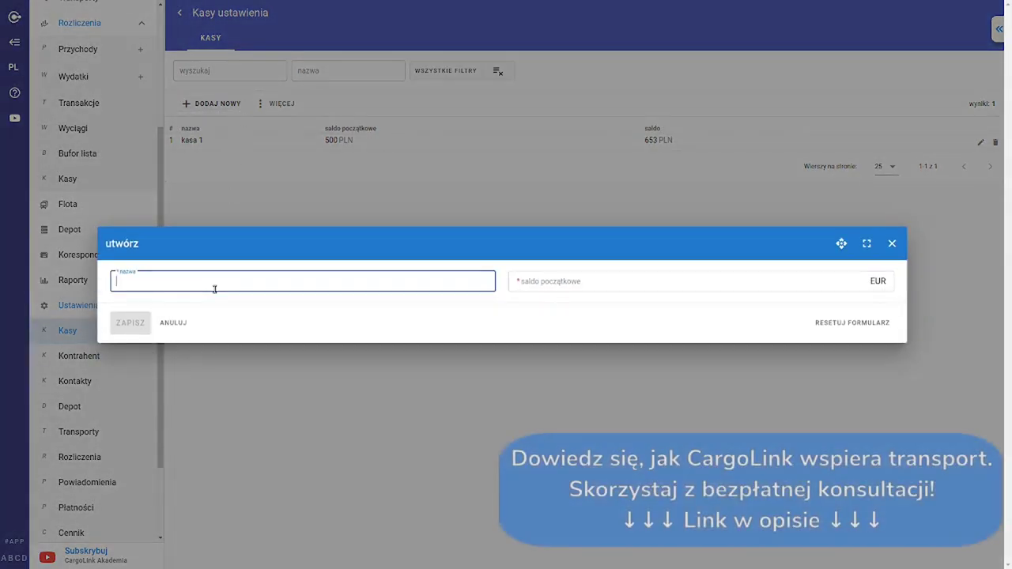
{"action": "type", "text": "kasa 2"}
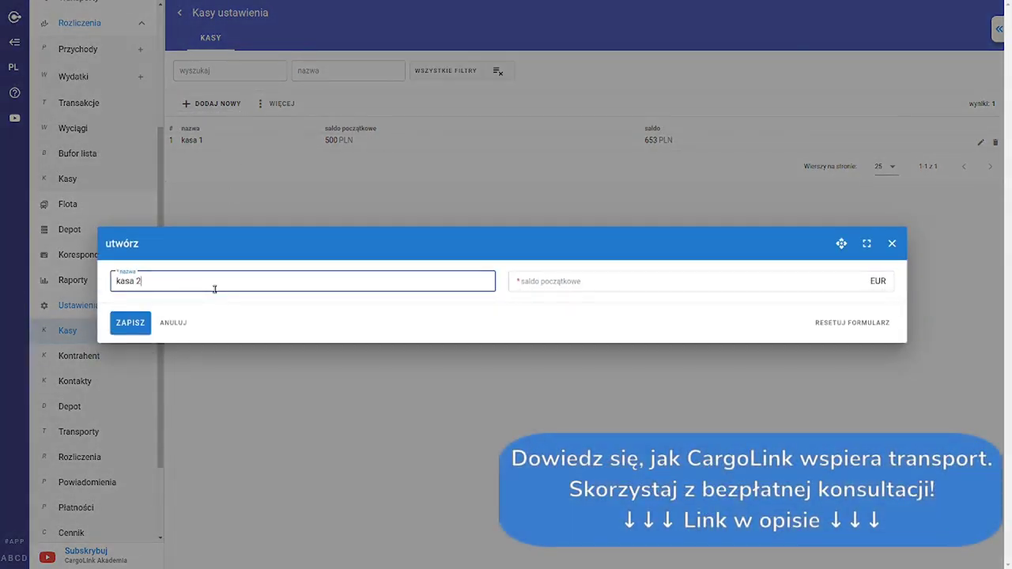
{"action": "left_click", "coordinate": [592, 281]}
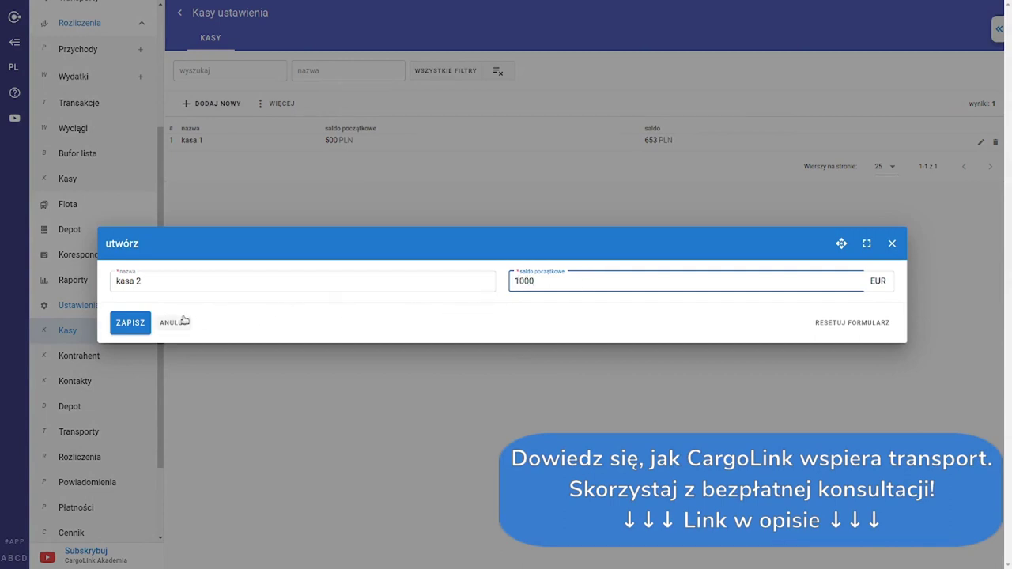
{"action": "left_click", "coordinate": [870, 281]}
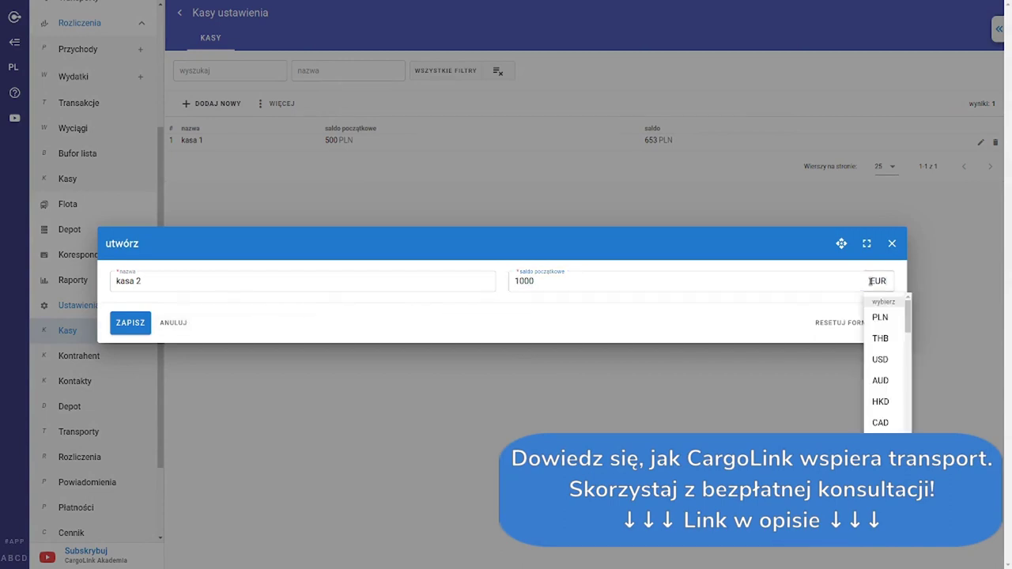
{"action": "left_click", "coordinate": [127, 326]}
{"action": "left_click", "coordinate": [138, 323]}
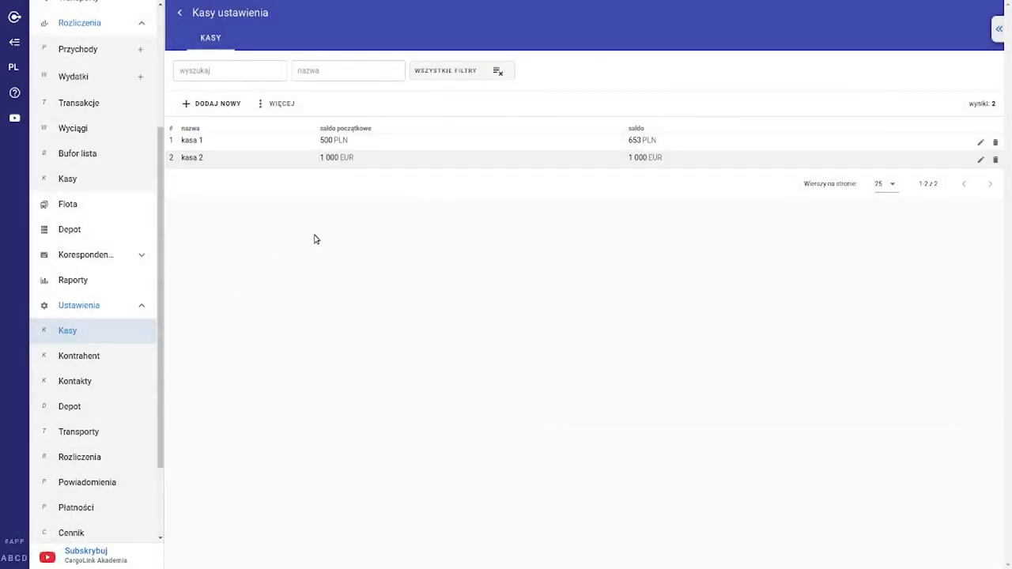
Start a new cash desk operation for kasa 2 with a payment of 50 EUR dated 2023-05-30
{"action": "scroll", "coordinate": [151, 261], "scroll_direction": "up", "scroll_amount": 3}
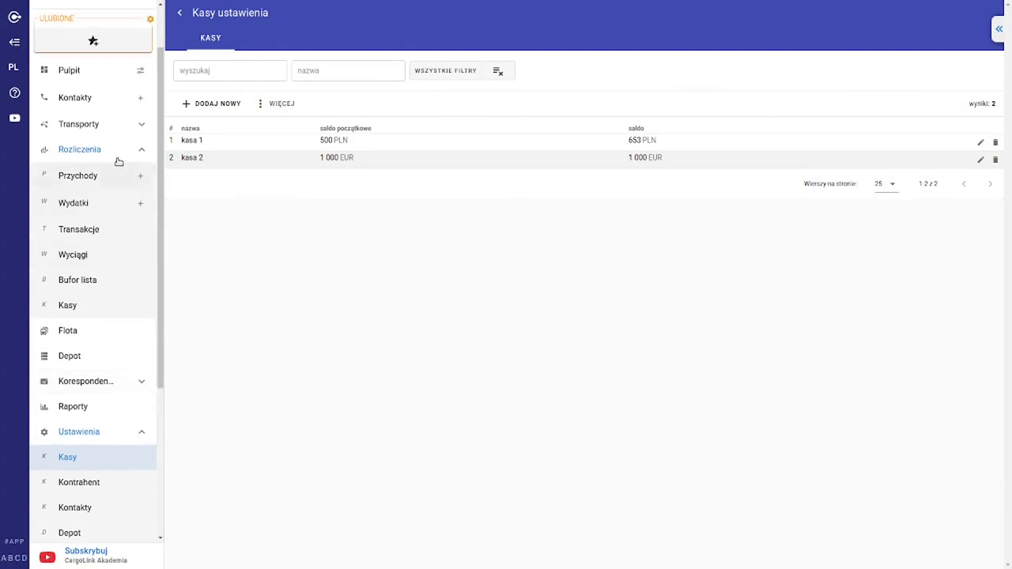
{"action": "left_click", "coordinate": [92, 309]}
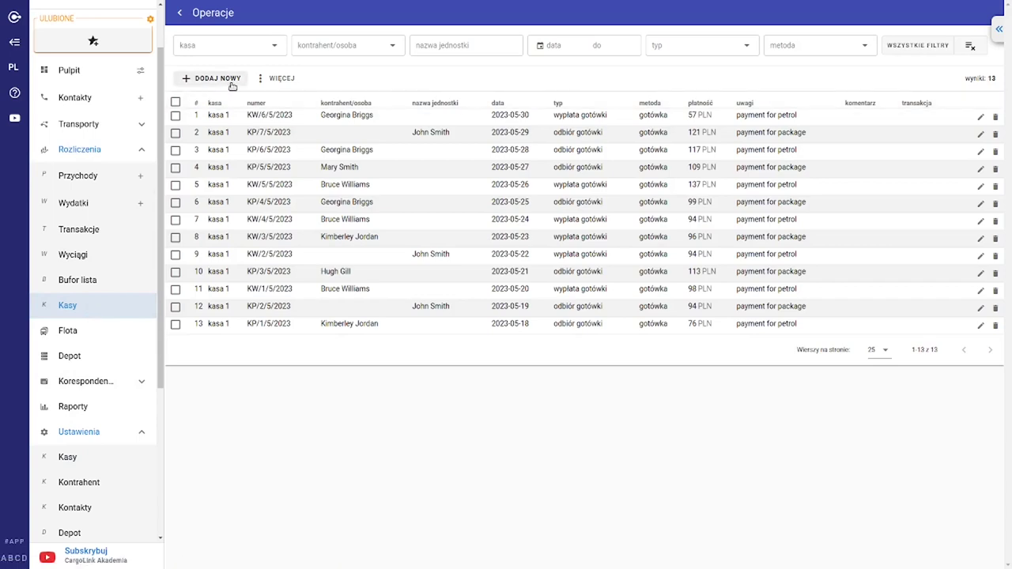
{"action": "left_click", "coordinate": [227, 83]}
{"action": "left_click", "coordinate": [217, 234]}
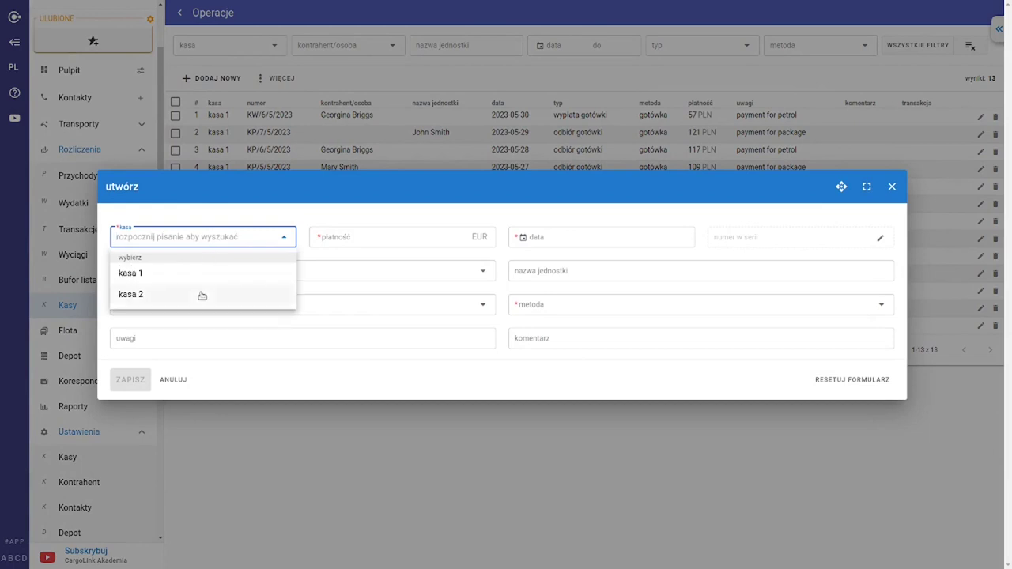
{"action": "left_click", "coordinate": [203, 295]}
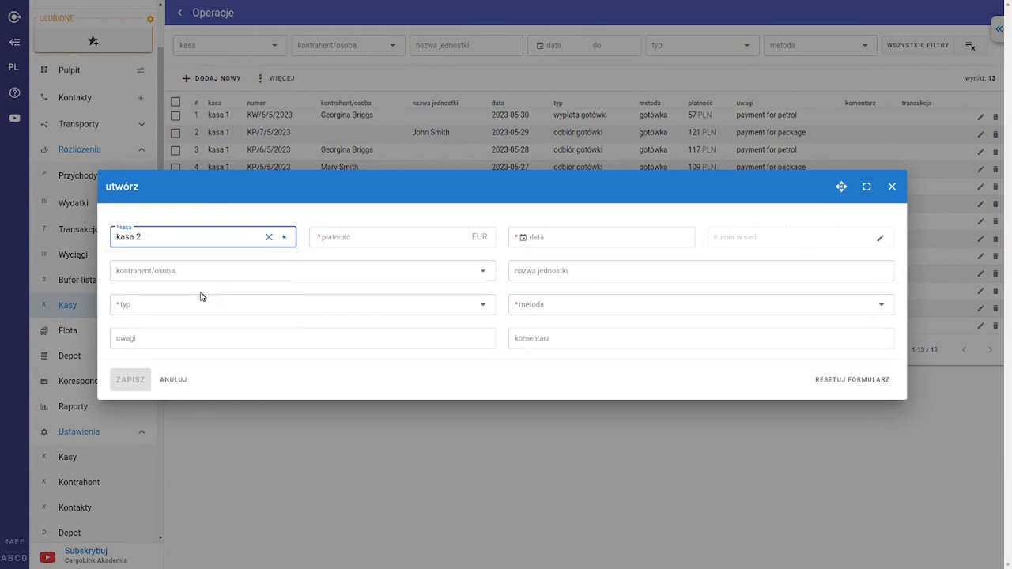
{"action": "left_click", "coordinate": [381, 232]}
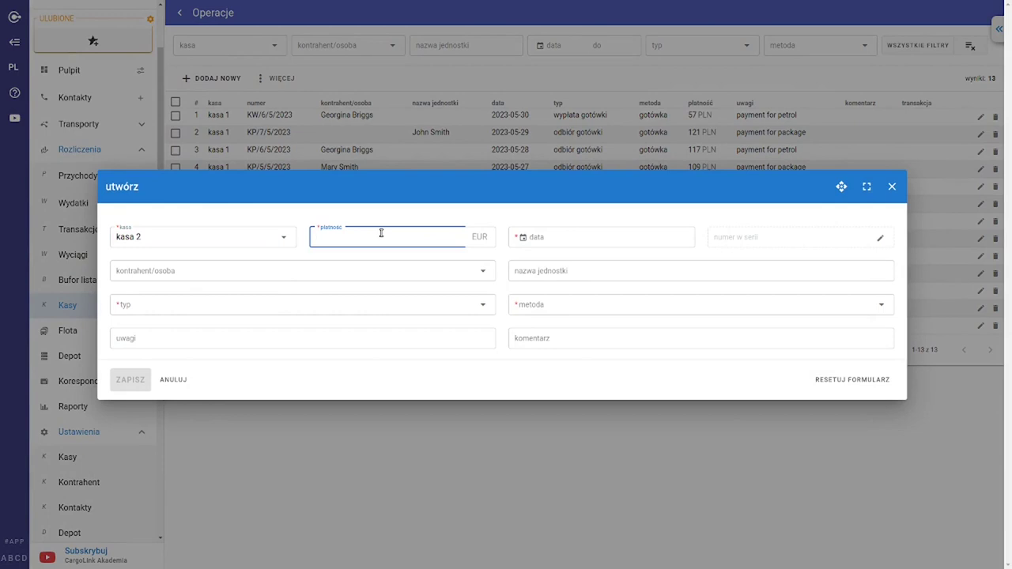
{"action": "left_click", "coordinate": [626, 238]}
{"action": "left_click", "coordinate": [603, 427]}
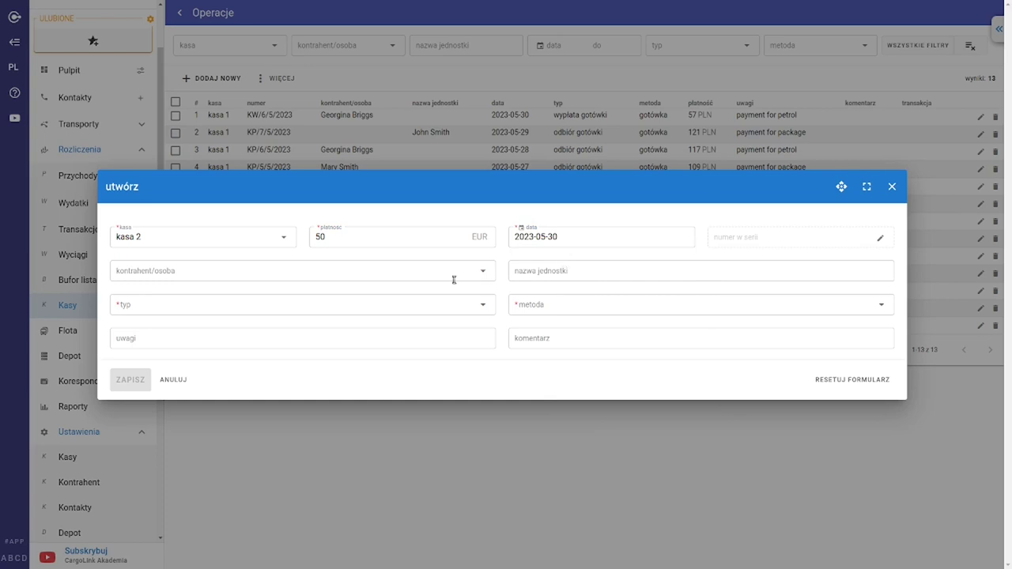
Set the operation's type to "wypłata gotówki" and its payment method to "gotówka"
{"action": "left_click", "coordinate": [338, 306]}
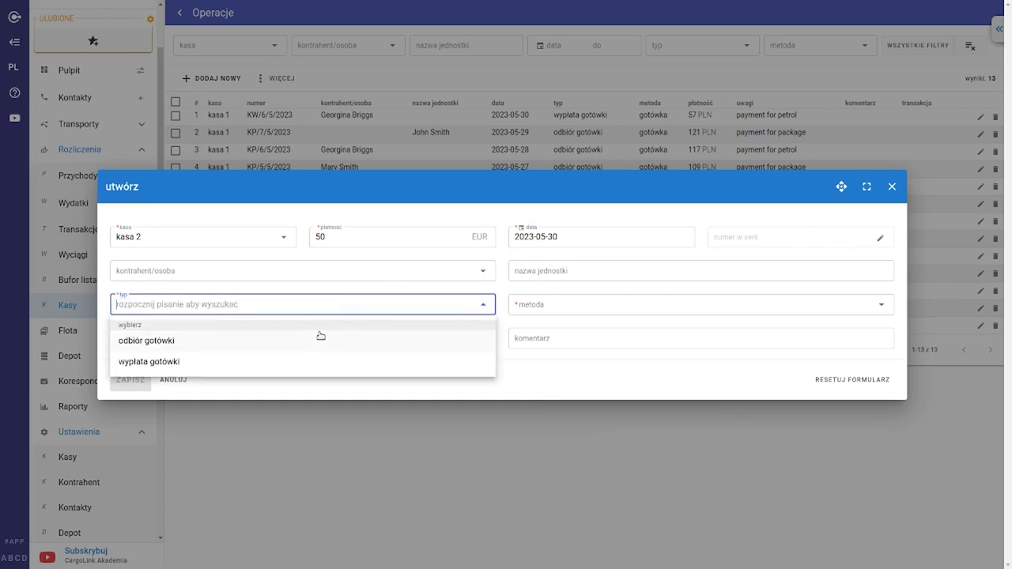
{"action": "left_click", "coordinate": [313, 364]}
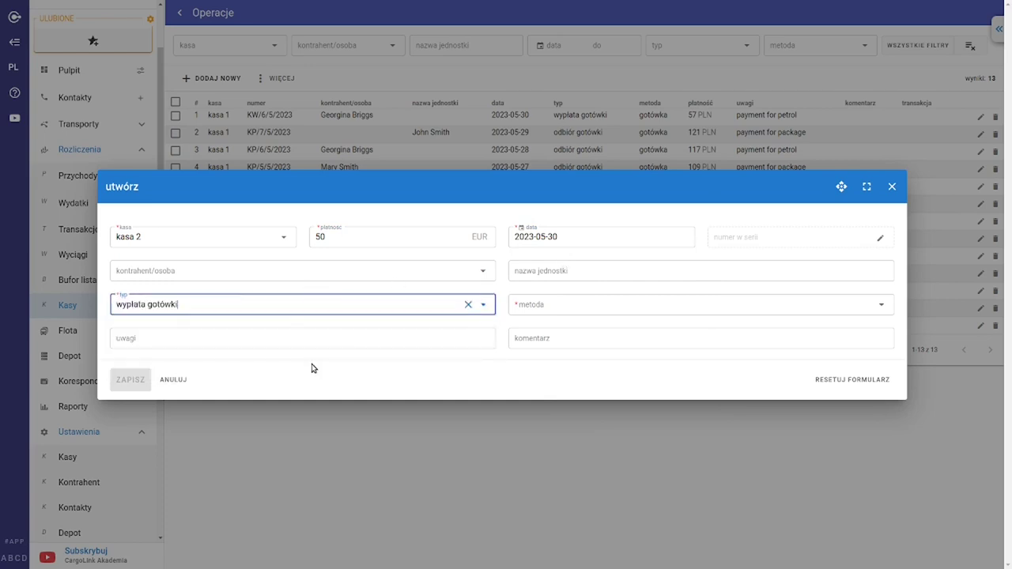
{"action": "left_click", "coordinate": [621, 303]}
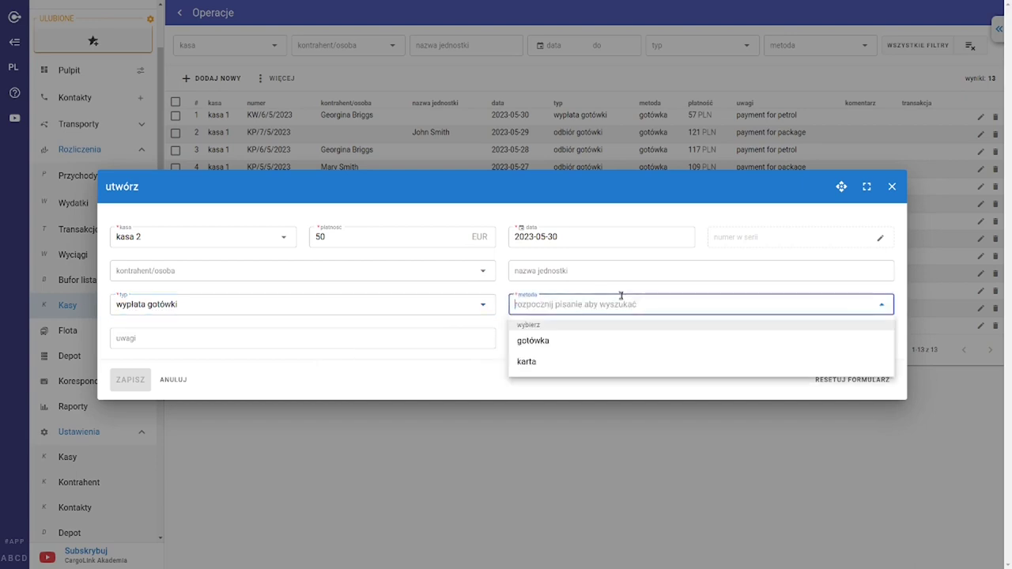
{"action": "left_click", "coordinate": [621, 340]}
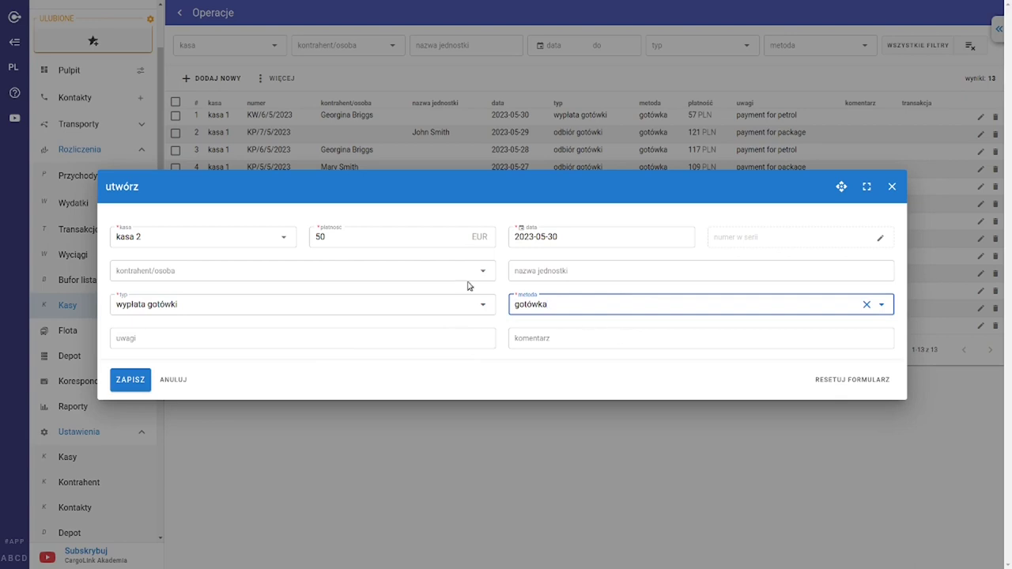
Save the operation with Big value Ltd. as its contractor, and view the cash desk balances in the settings
{"action": "left_click", "coordinate": [392, 267]}
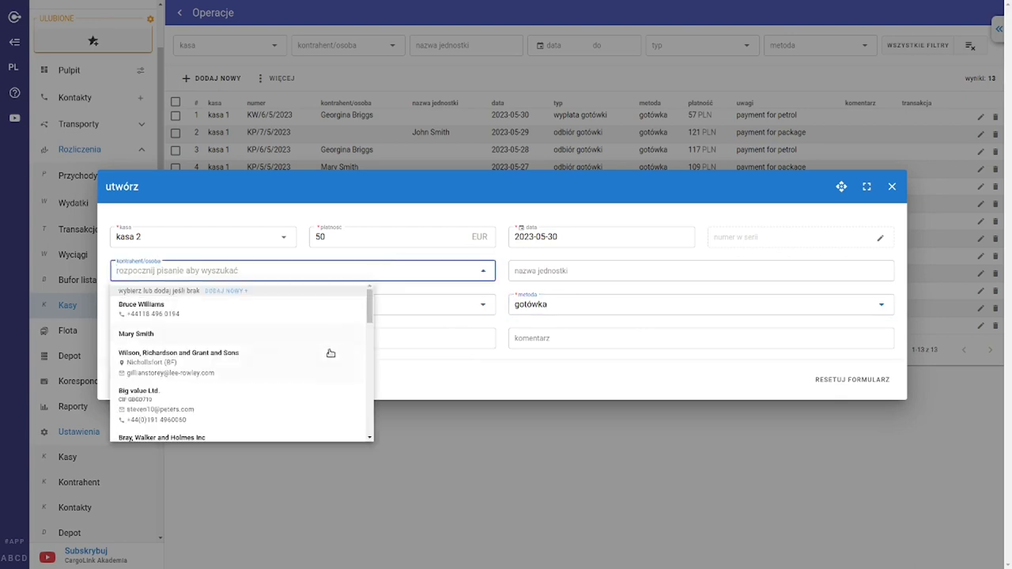
{"action": "left_click", "coordinate": [305, 394]}
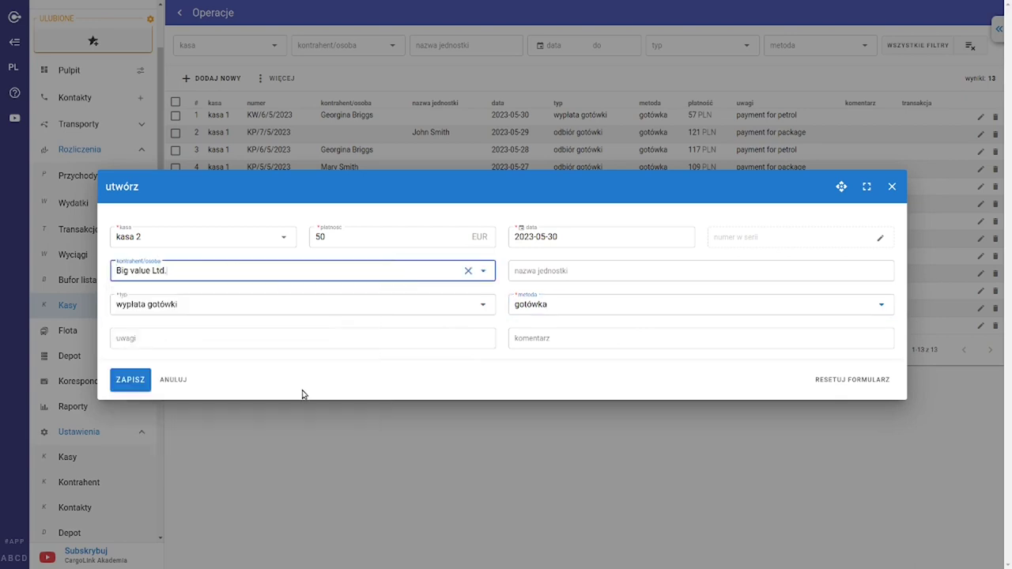
{"action": "left_click", "coordinate": [536, 272]}
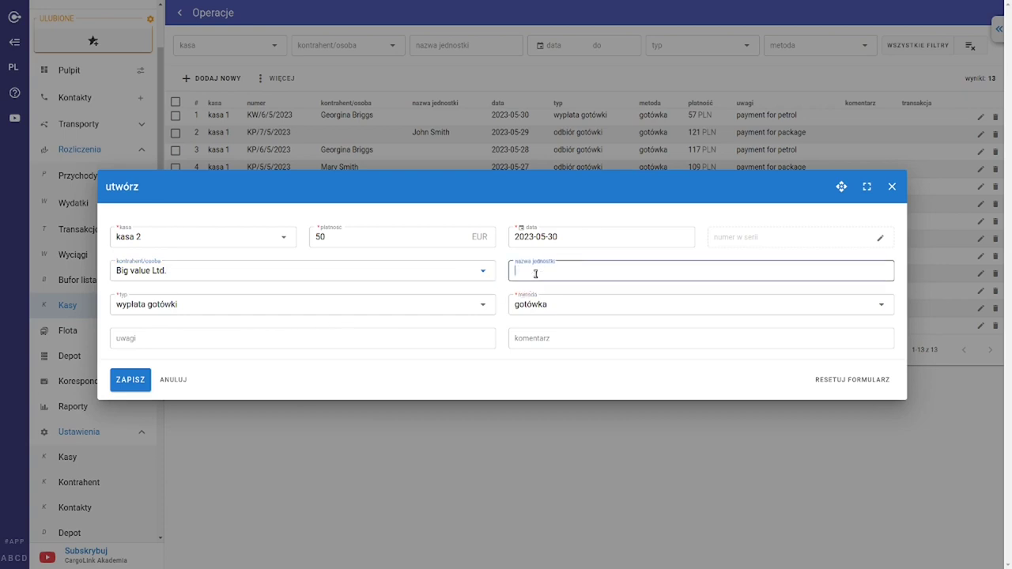
{"action": "left_click", "coordinate": [408, 337]}
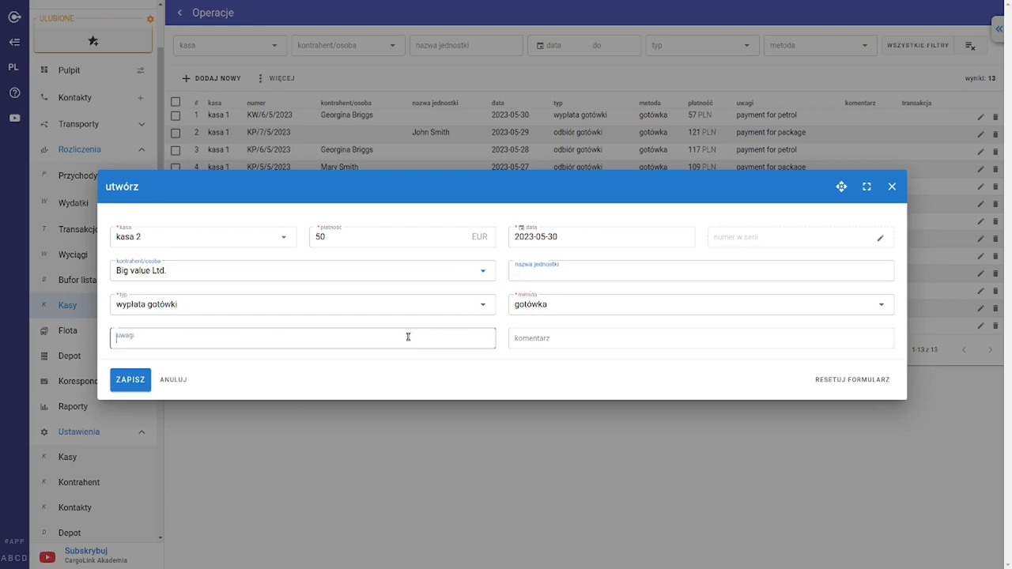
{"action": "left_click", "coordinate": [599, 342]}
{"action": "left_click", "coordinate": [331, 378]}
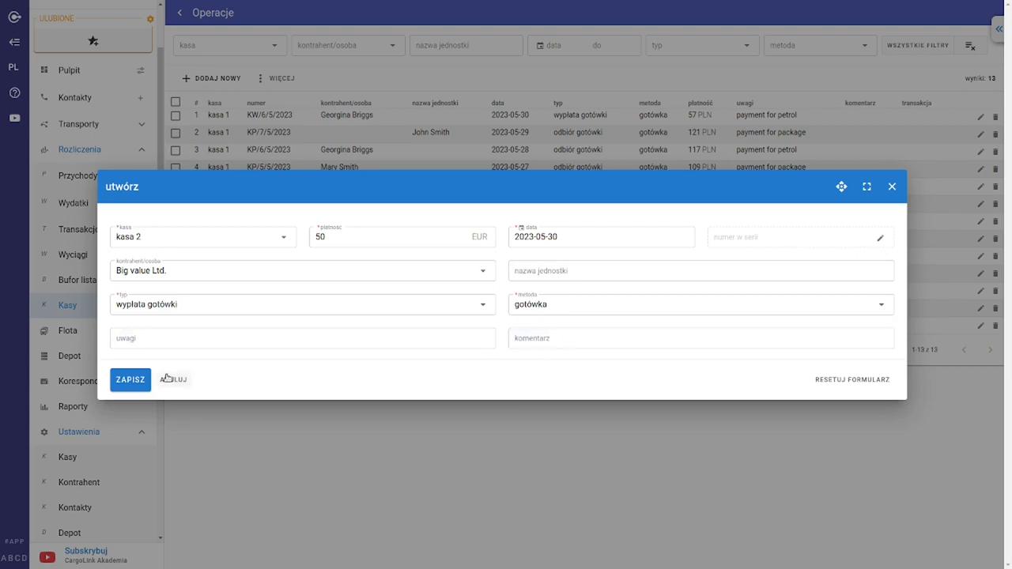
{"action": "left_click", "coordinate": [131, 382]}
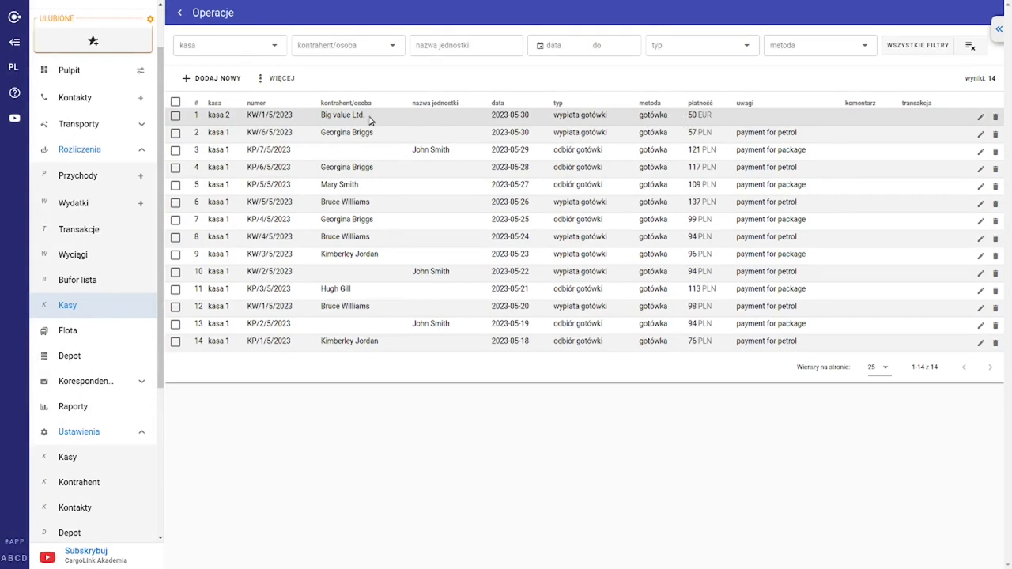
{"action": "left_click", "coordinate": [75, 460]}
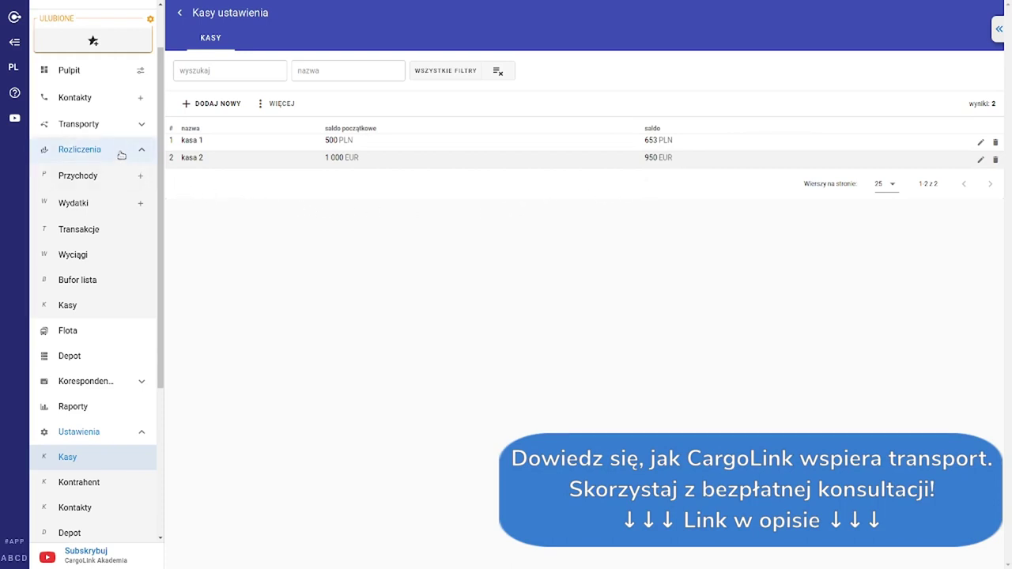
Register the full 100 EUR payment on the OMILINK Sp. z o.o. income invoice, using method "gotówka" and cash desk kasa 2
{"action": "left_click", "coordinate": [112, 177]}
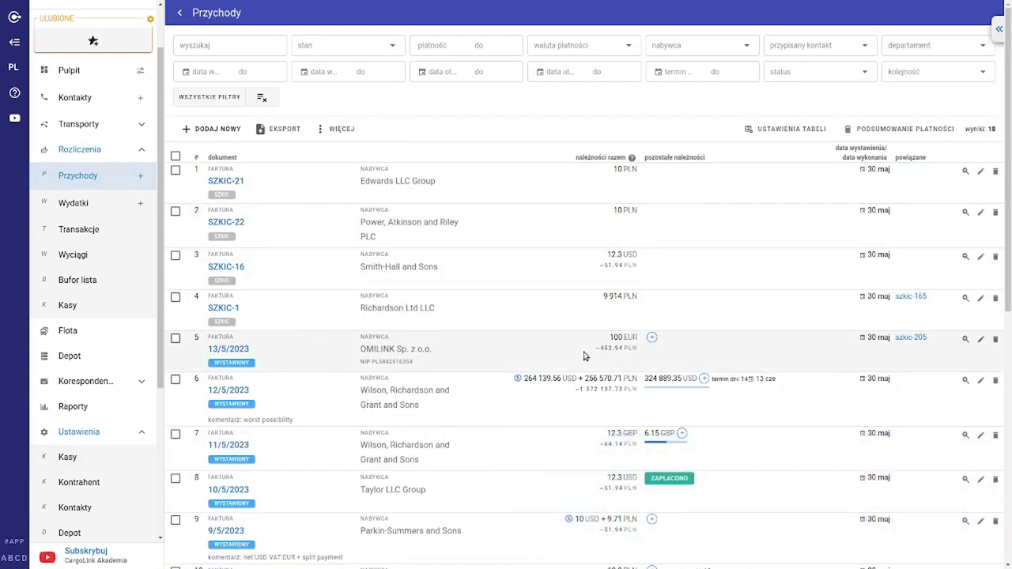
{"action": "mouse_move", "coordinate": [554, 345]}
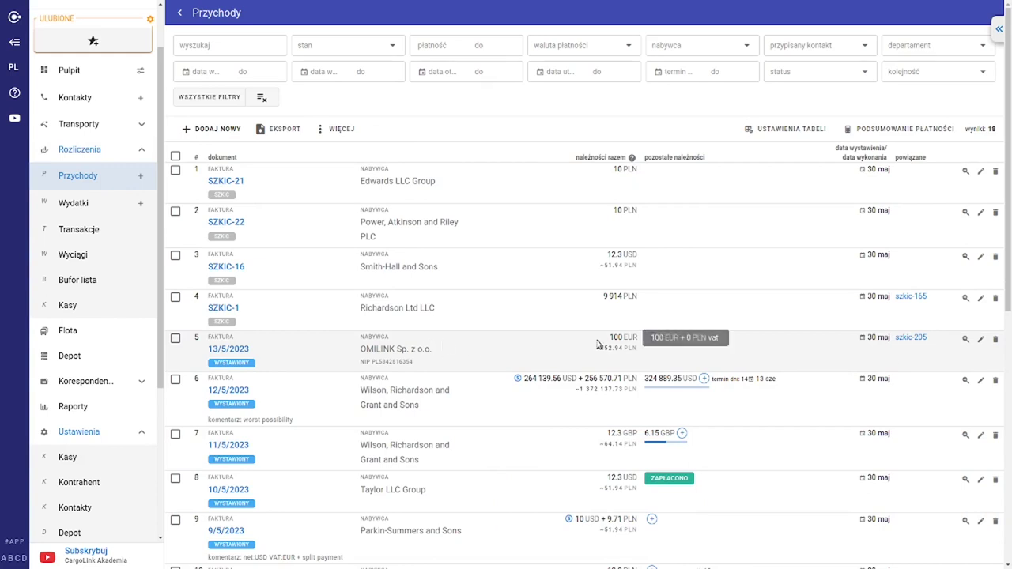
{"action": "left_click", "coordinate": [652, 338]}
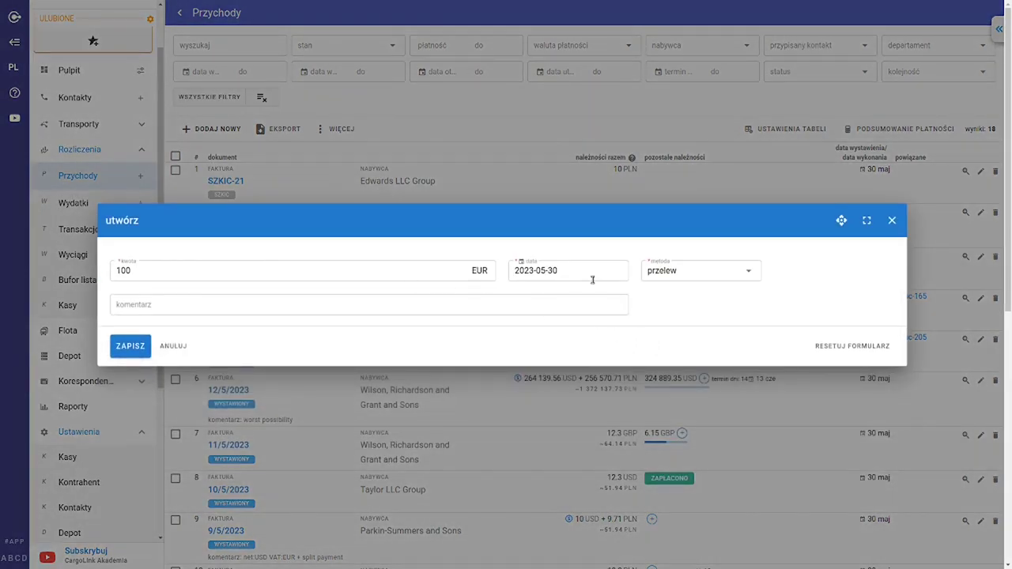
{"action": "left_click", "coordinate": [706, 273]}
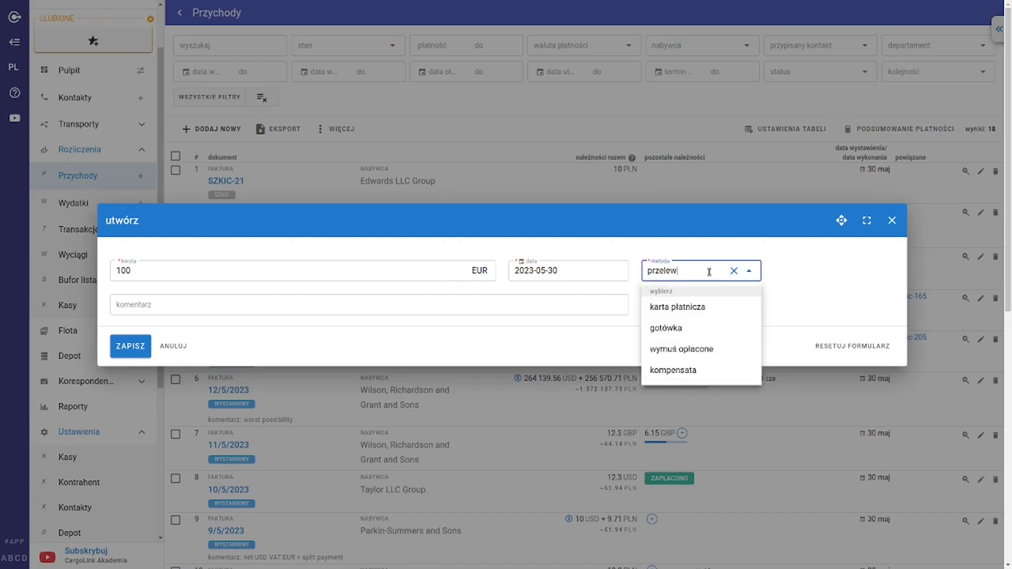
{"action": "left_click", "coordinate": [690, 325]}
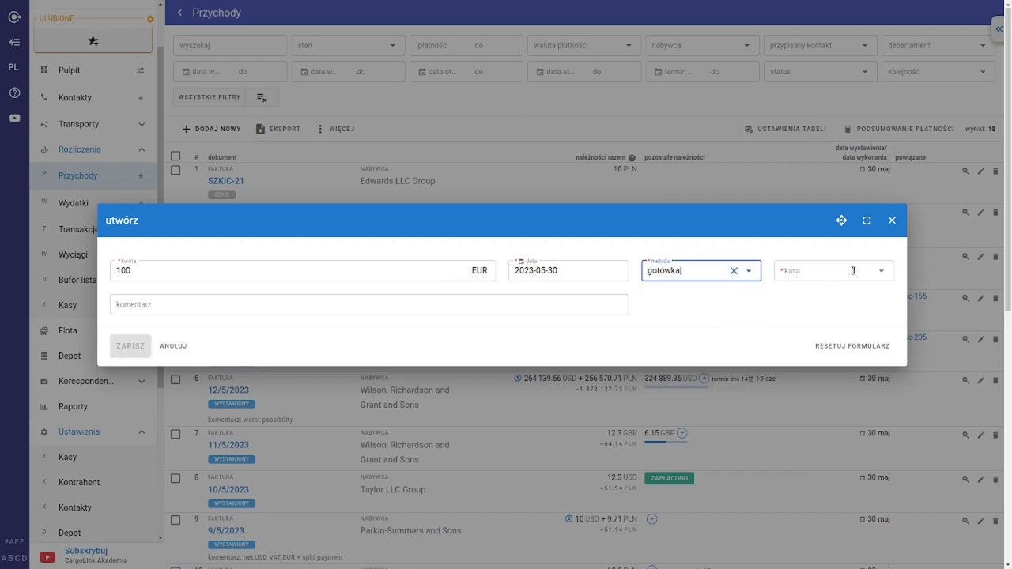
{"action": "left_click", "coordinate": [853, 270]}
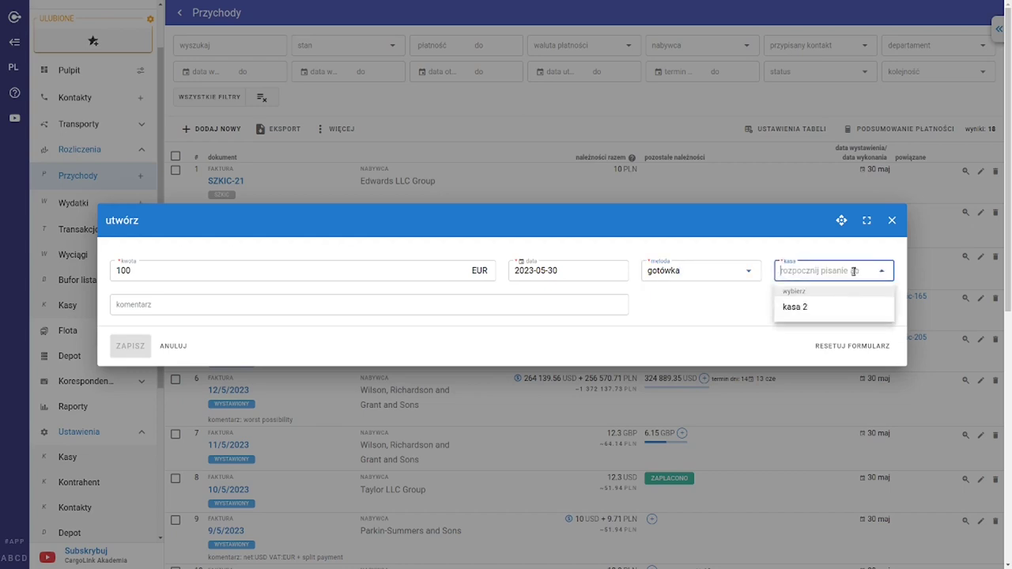
{"action": "left_click", "coordinate": [845, 312]}
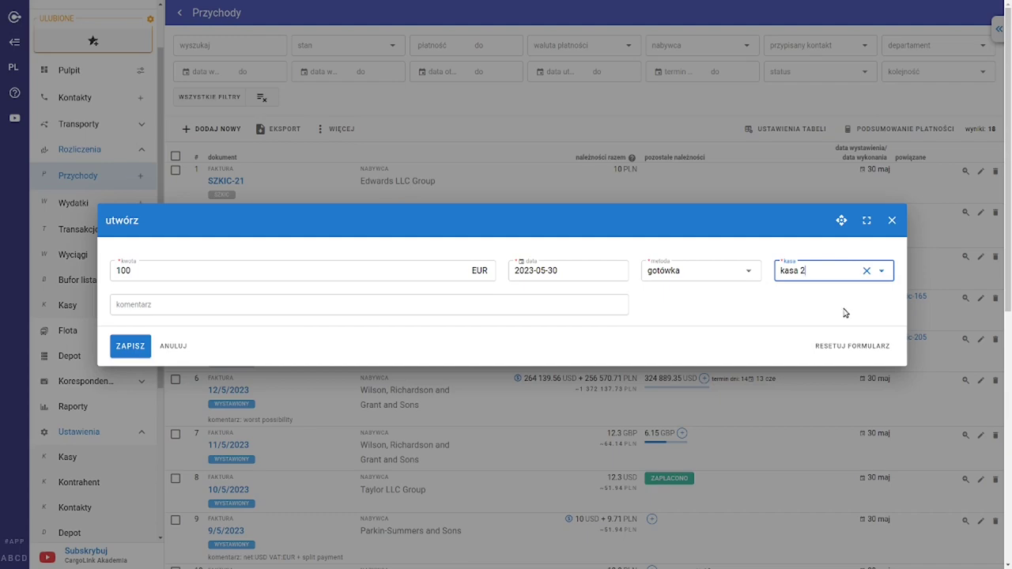
{"action": "left_click", "coordinate": [127, 347]}
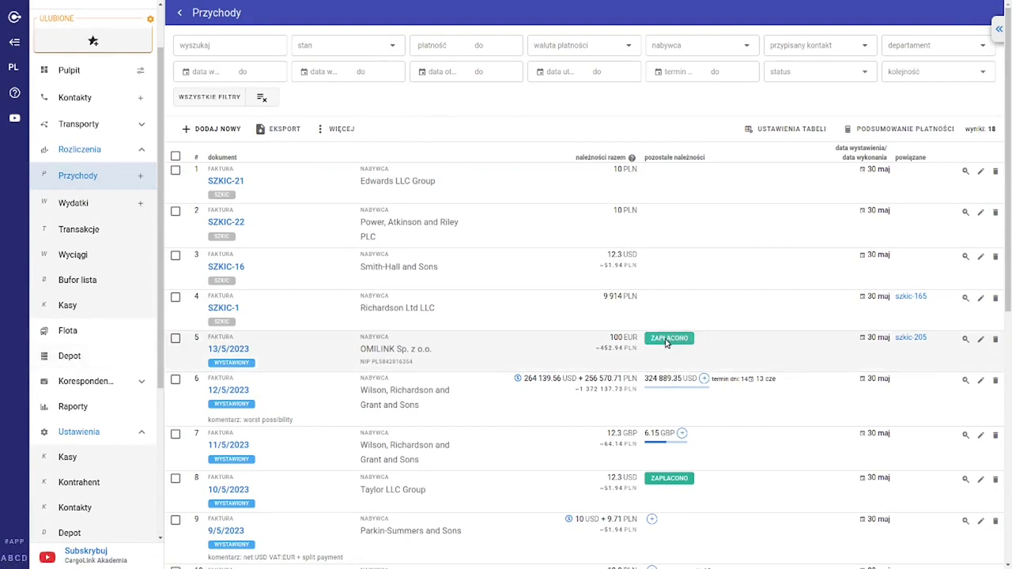
Open the cash desk operations list under Rozliczenia, select all operations to view the bulk options, and clear the selection
{"action": "left_click", "coordinate": [88, 314]}
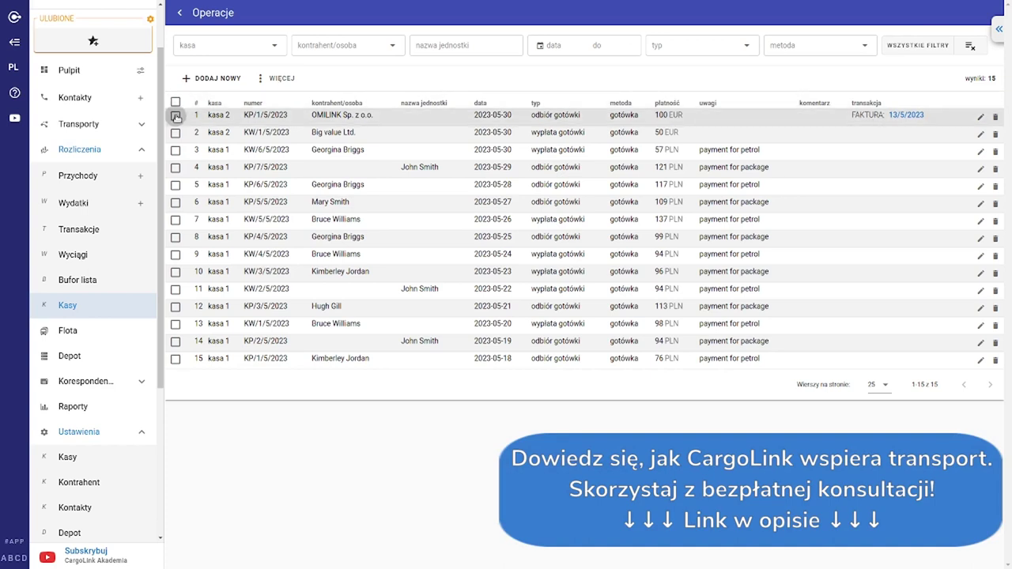
{"action": "left_click", "coordinate": [176, 102]}
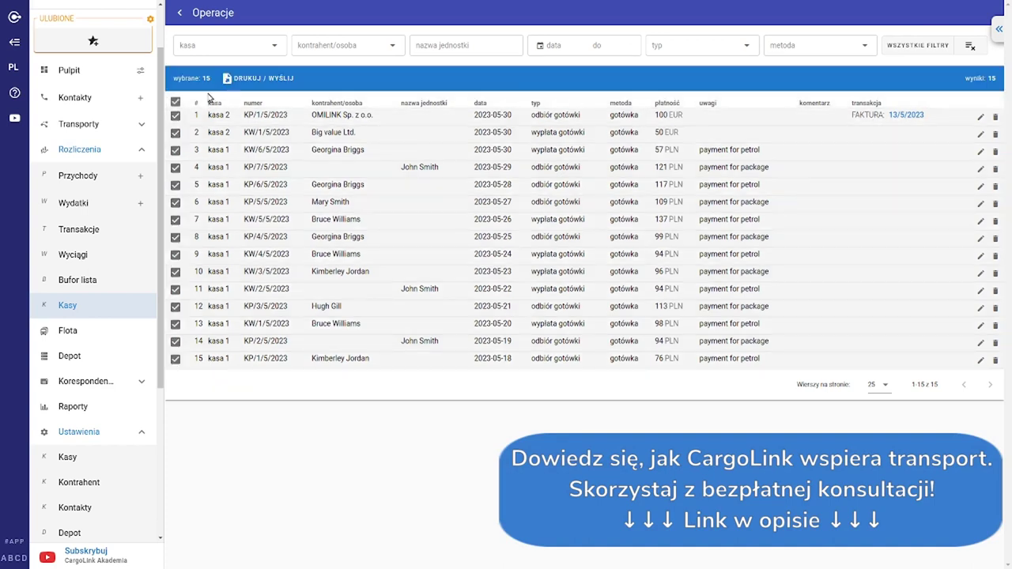
{"action": "left_click", "coordinate": [176, 102]}
Generate a cash report (Raport kasowy) for kasa 2 covering 2023-05-30 to 2023-05-30
{"action": "left_click", "coordinate": [282, 78]}
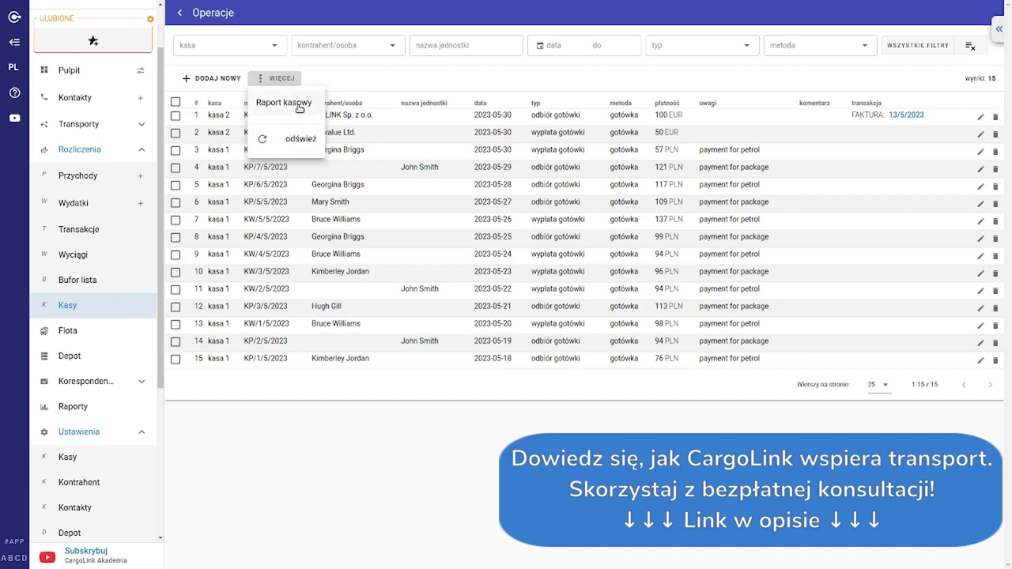
{"action": "left_click", "coordinate": [300, 108]}
{"action": "left_click", "coordinate": [203, 262]}
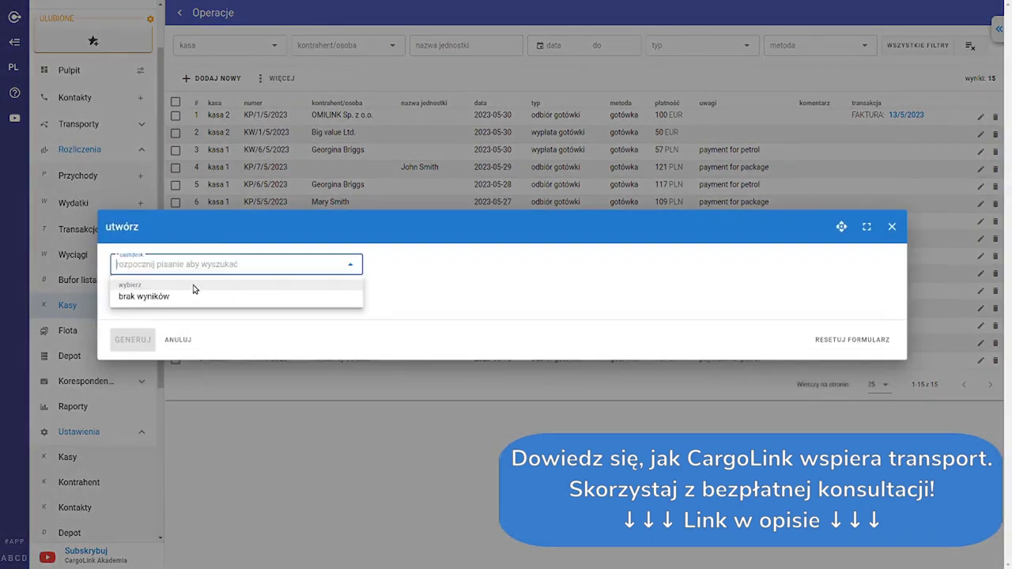
{"action": "left_click", "coordinate": [182, 321]}
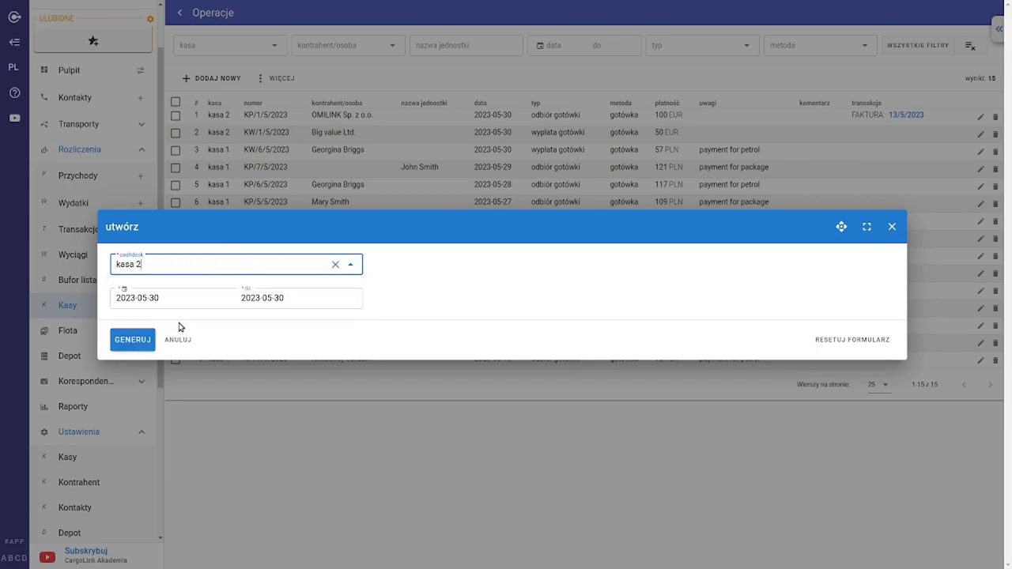
{"action": "left_click", "coordinate": [132, 341]}
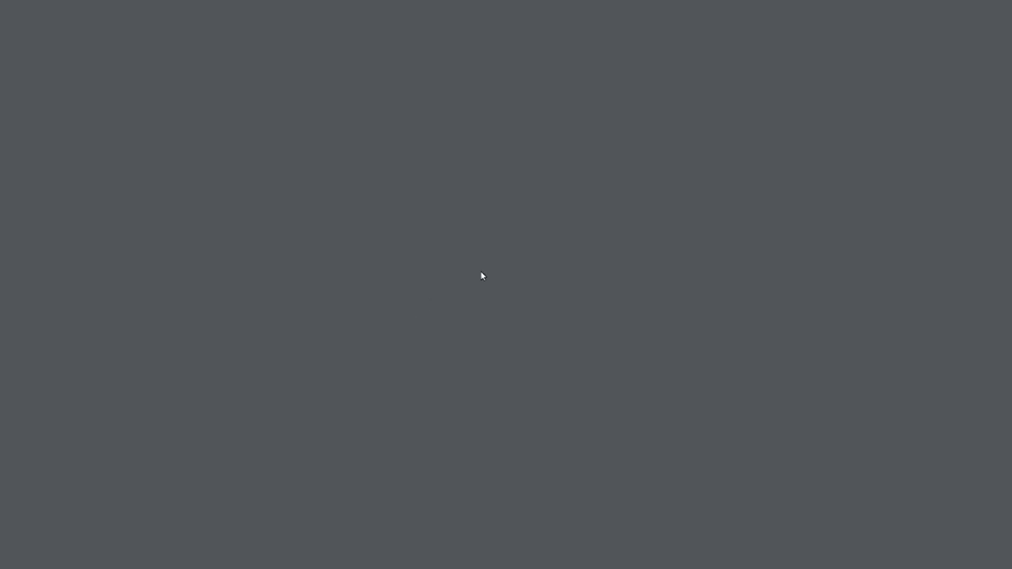